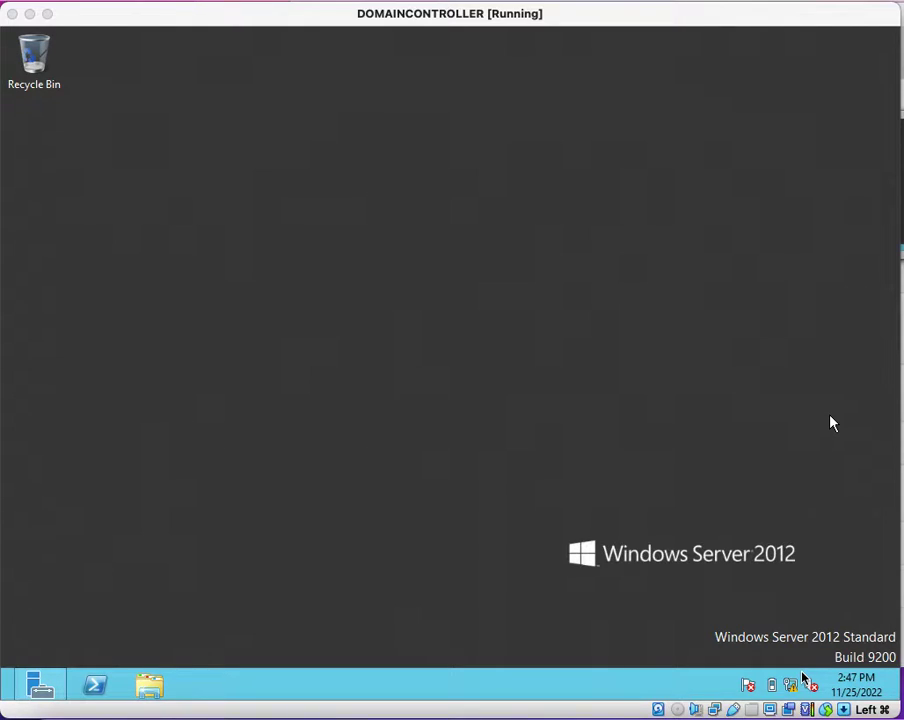
- Search the Start screen for cmd and launch Command Prompt as administrator
{"action": "left_click", "coordinate": [450, 421]}
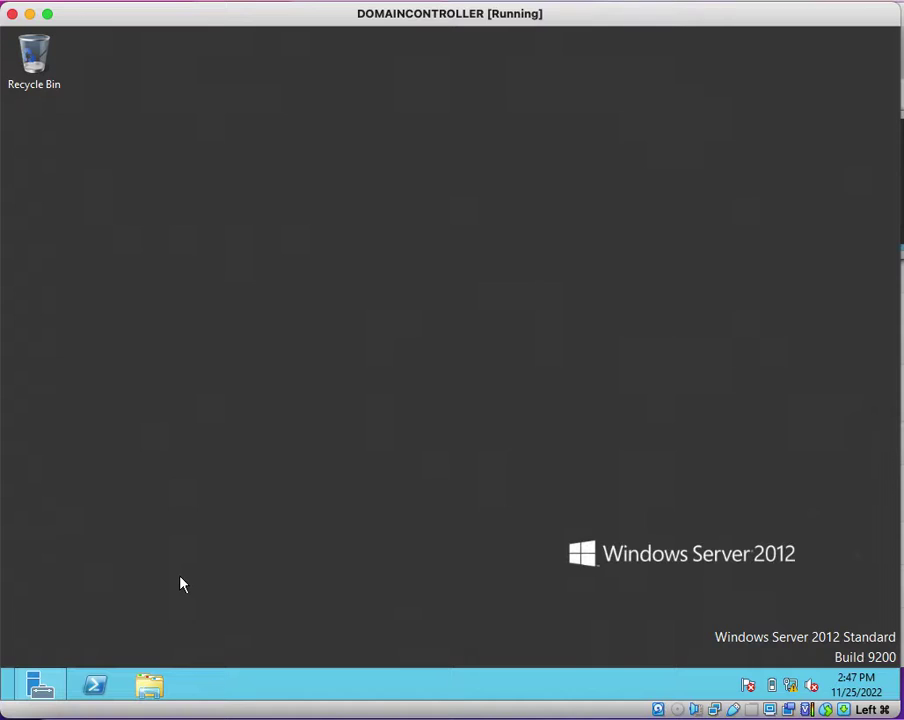
{"action": "mouse_move", "coordinate": [43, 687]}
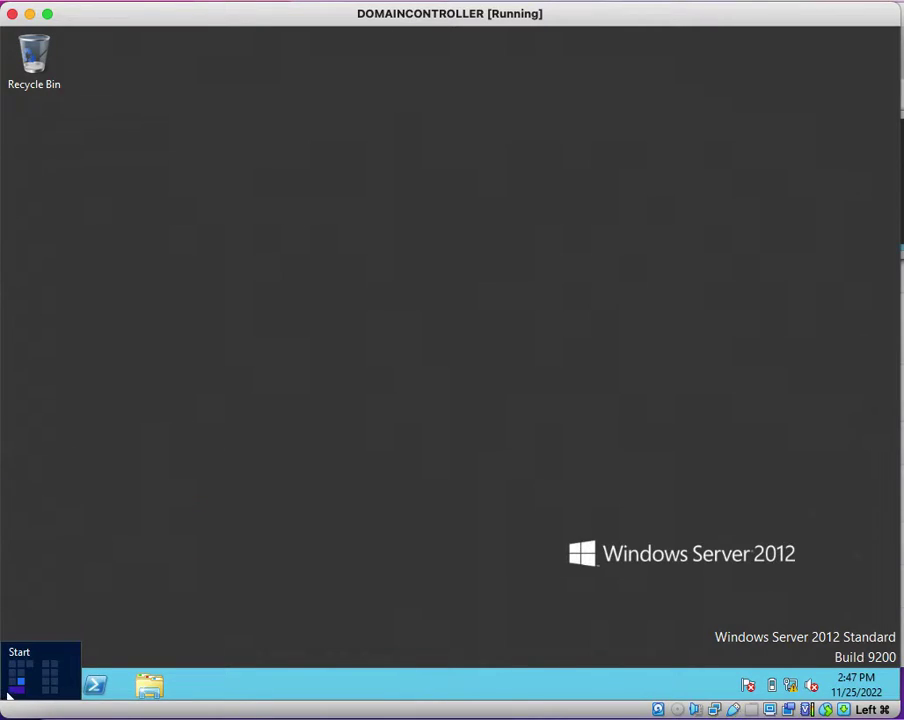
{"action": "left_click", "coordinate": [8, 700]}
{"action": "type", "text": "cmd"}
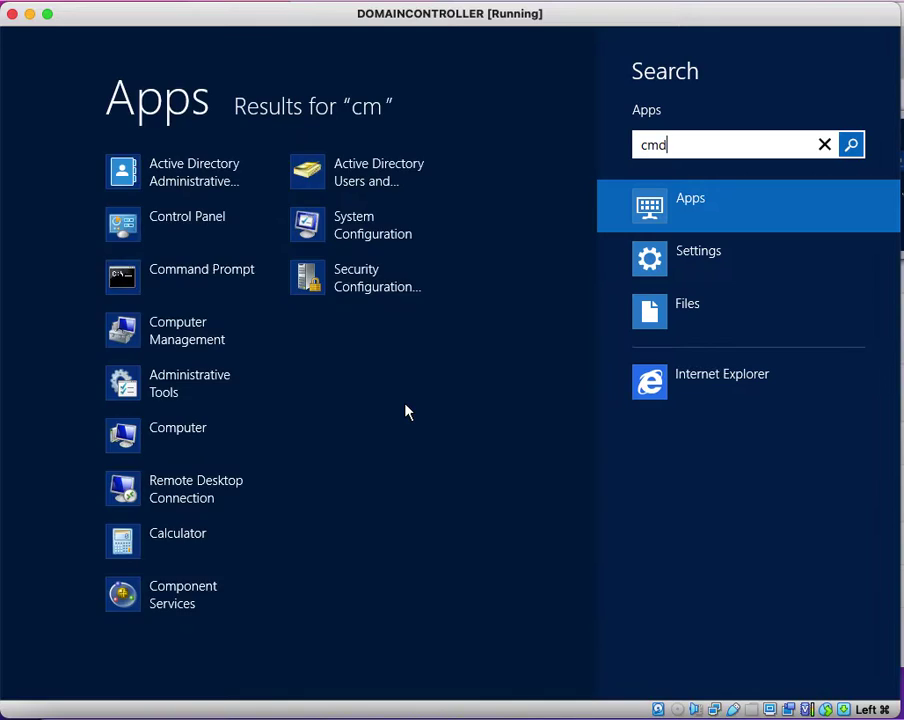
{"action": "right_click", "coordinate": [224, 186]}
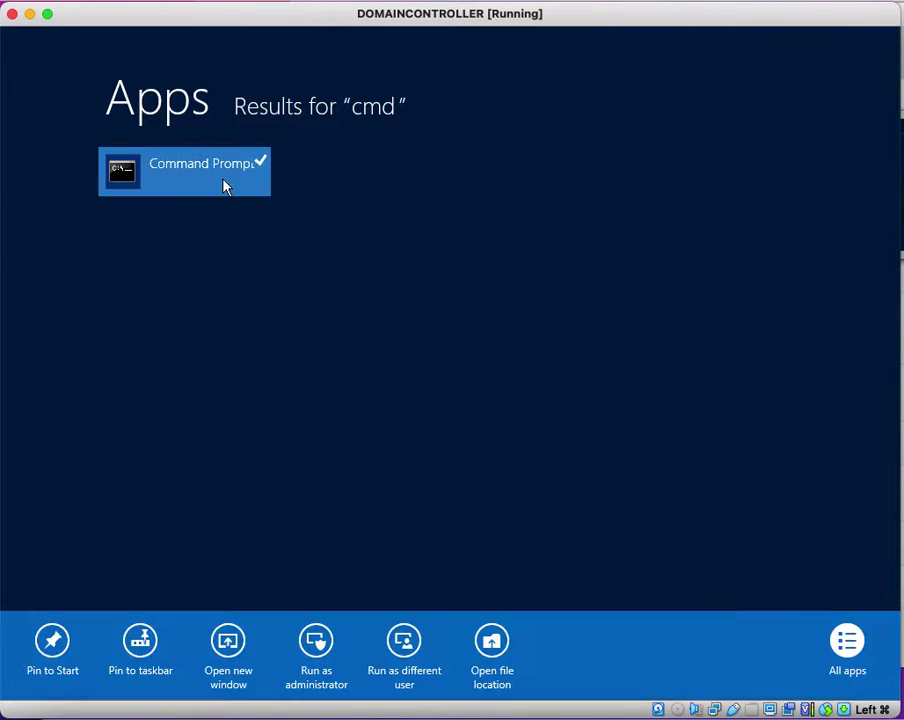
{"action": "left_click", "coordinate": [315, 640]}
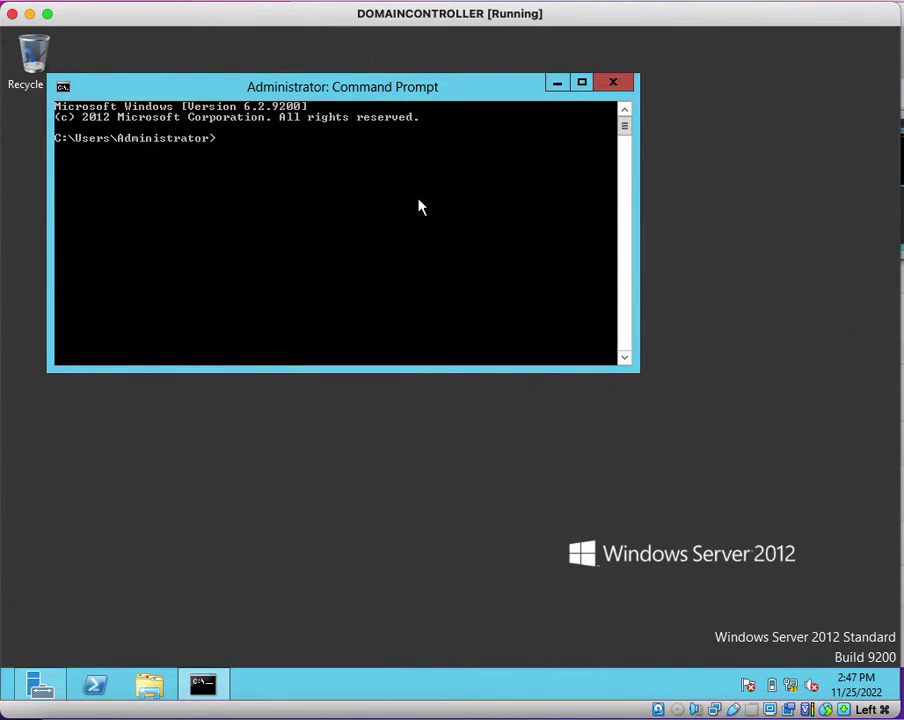
- Run Nltest /DBFlag:2080FFFF to turn on verbose Netlogon debug logging
{"action": "type", "text": "Nltest /DBFlag"}
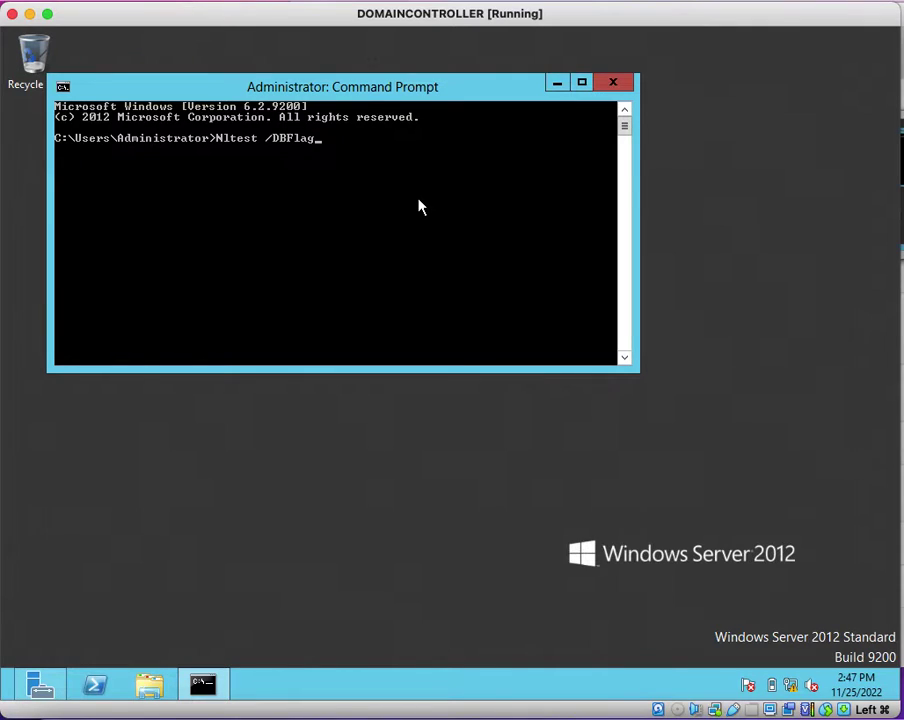
{"action": "type", "text": ":2080FFFF"}
{"action": "key", "text": "Return"}
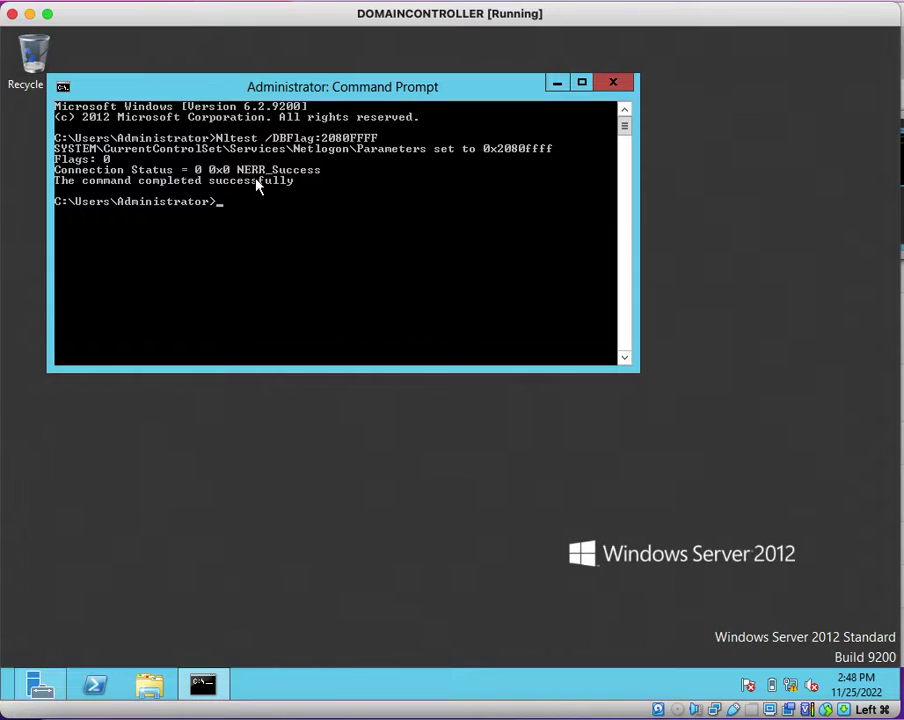
{"action": "type", "text": "net"}
- Restart Netlogon with net stop netlogon and net start netlogon, then minimize the console
{"action": "type", "text": "stop netlogon"}
{"action": "key", "text": "Return"}
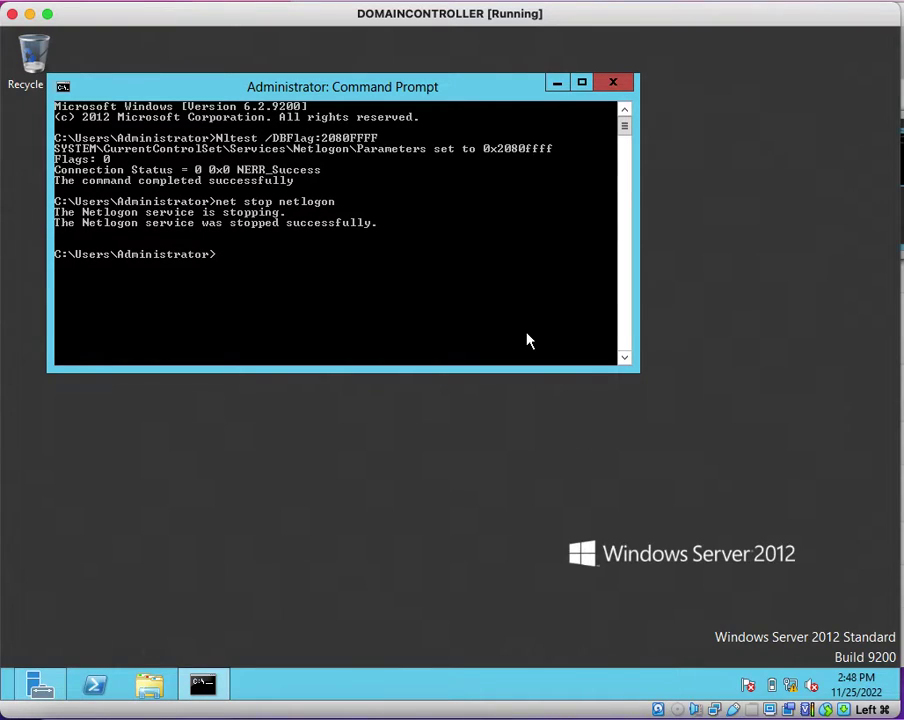
{"action": "type", "text": "net start netlogon"}
{"action": "key", "text": "Return"}
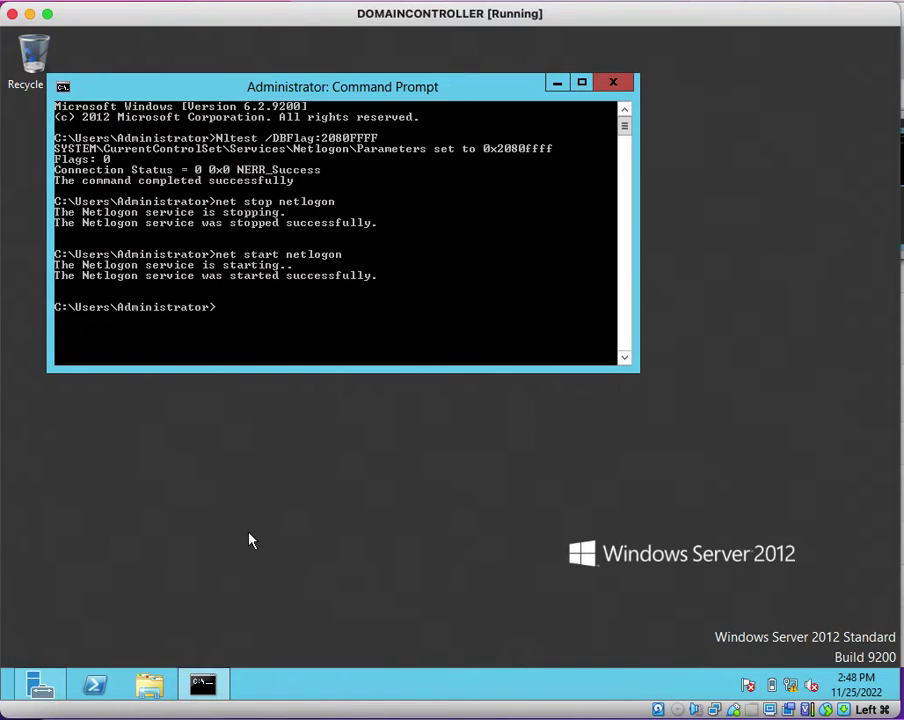
{"action": "left_click", "coordinate": [557, 84]}
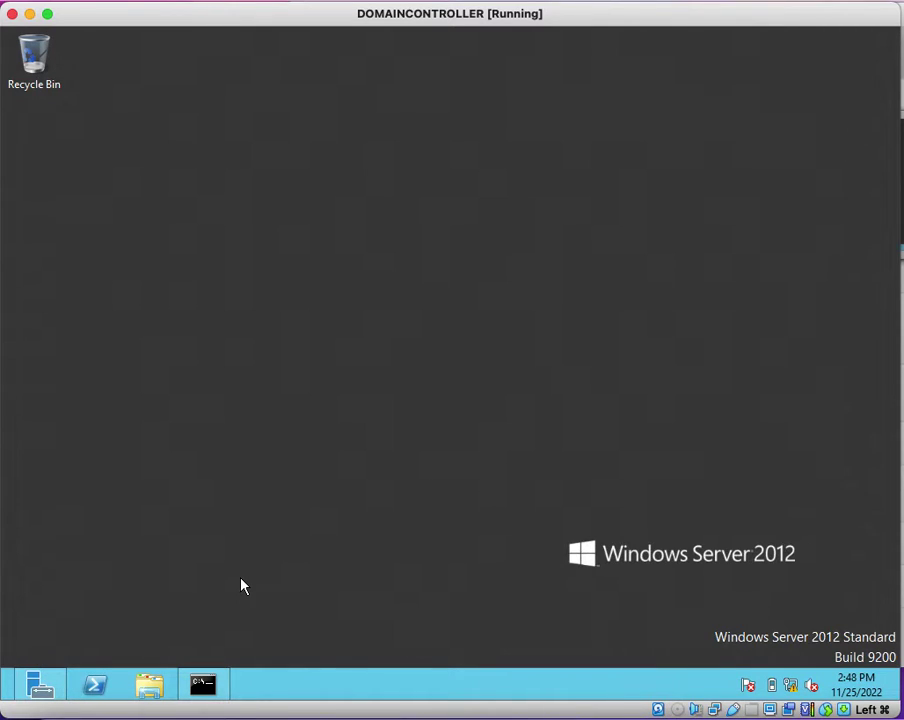
- Browse File Explorer to Local Disk (C:) > Windows > debug and open the netlogon log file
{"action": "left_click", "coordinate": [148, 684]}
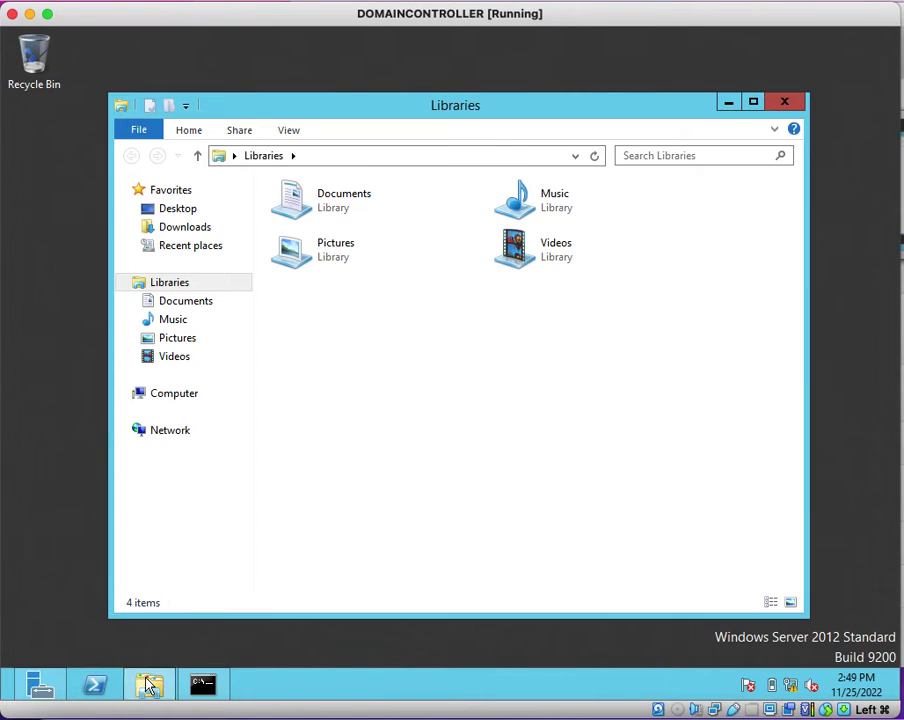
{"action": "left_click", "coordinate": [172, 398]}
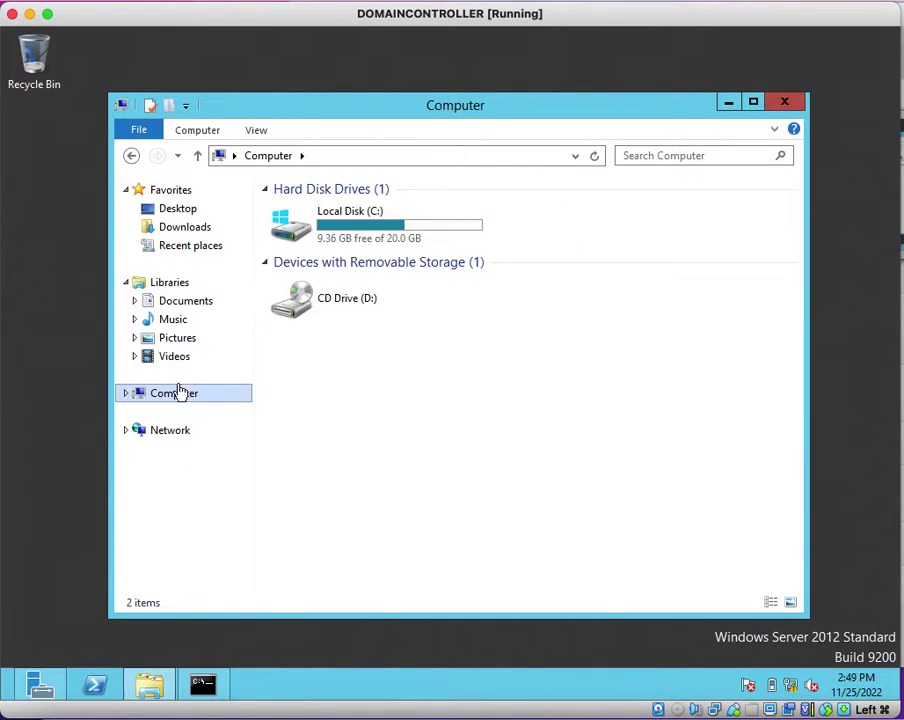
{"action": "double_click", "coordinate": [381, 226]}
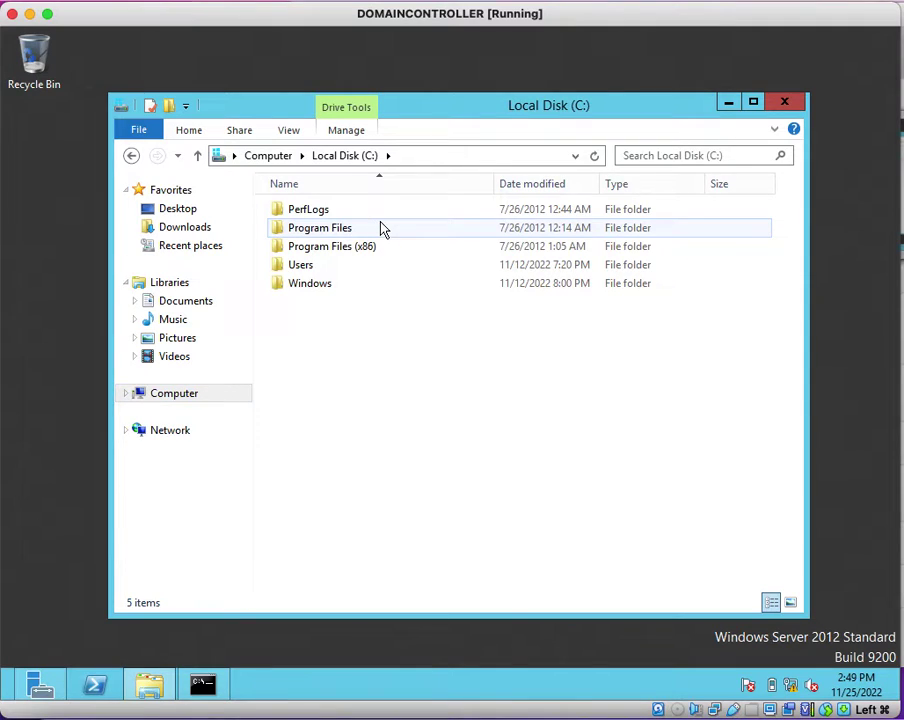
{"action": "left_click", "coordinate": [330, 289]}
{"action": "double_click", "coordinate": [333, 287]}
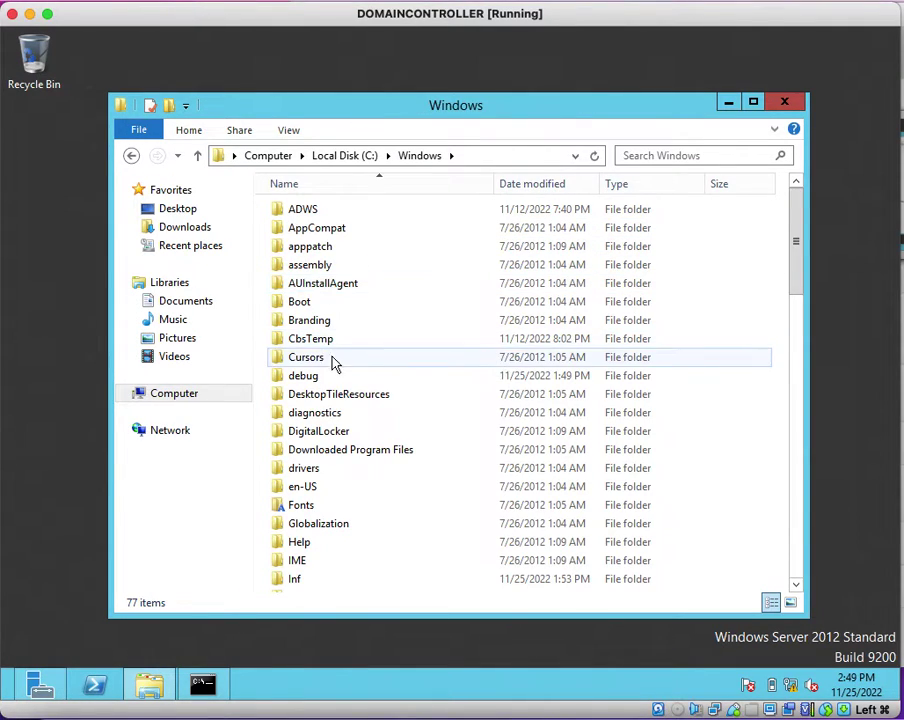
{"action": "double_click", "coordinate": [316, 383]}
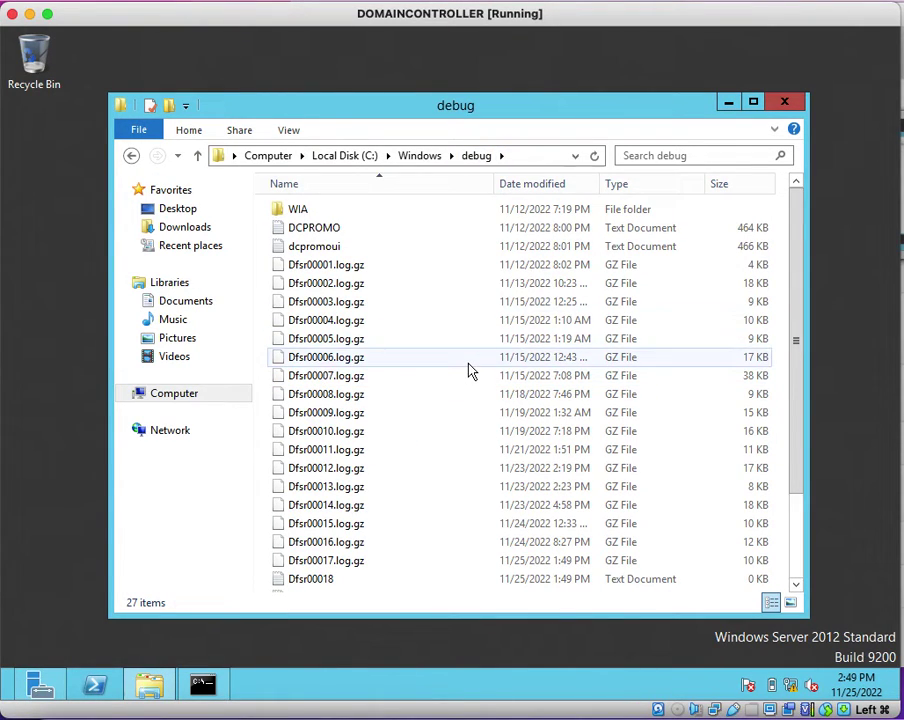
{"action": "scroll", "coordinate": [464, 366], "scroll_direction": "down", "scroll_amount": 2}
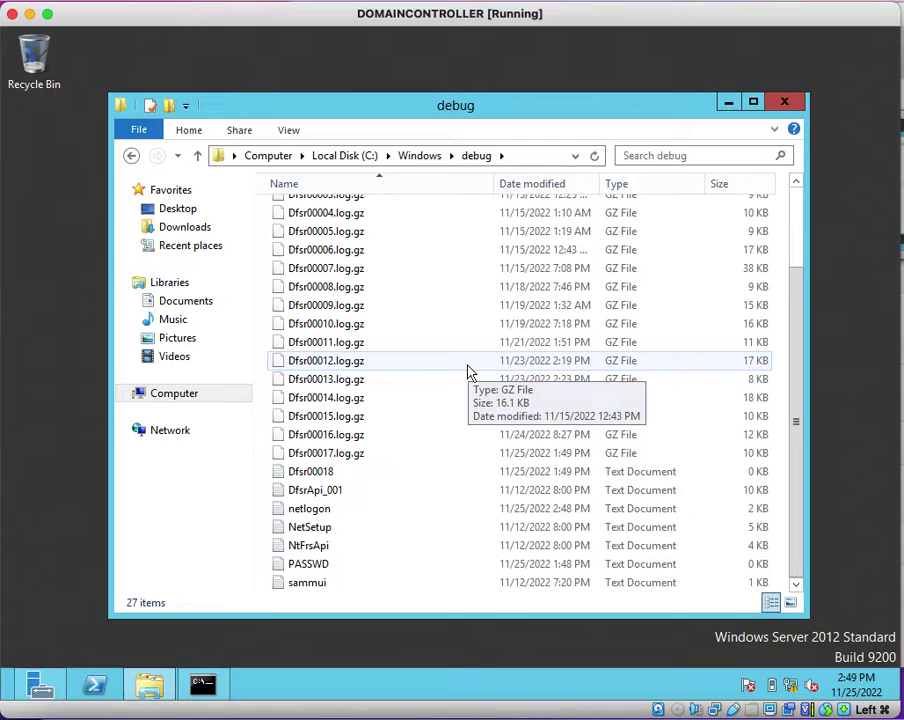
{"action": "left_click", "coordinate": [350, 516]}
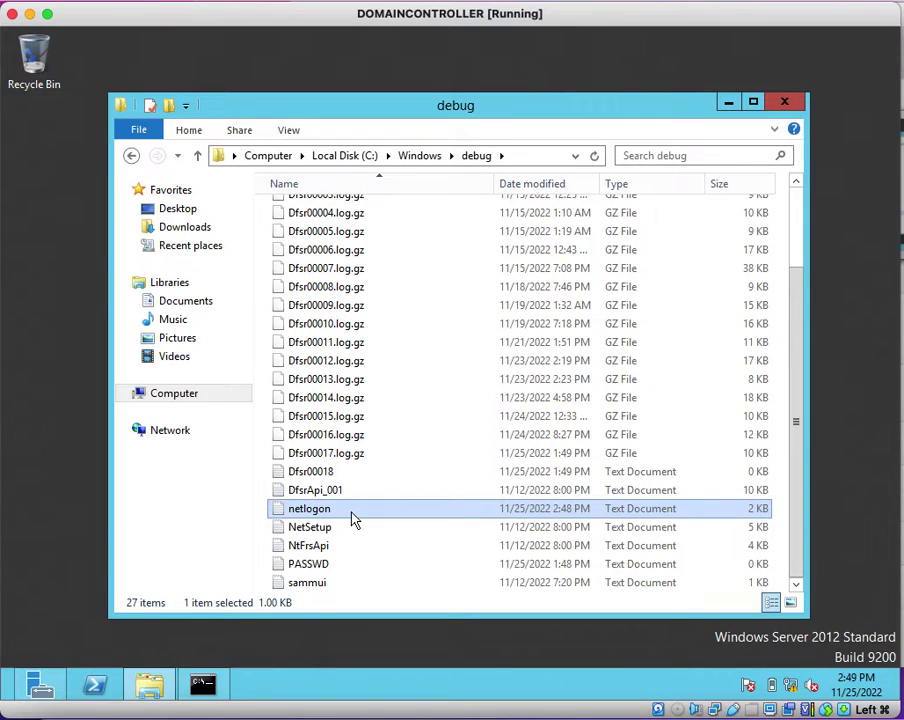
{"action": "double_click", "coordinate": [350, 516]}
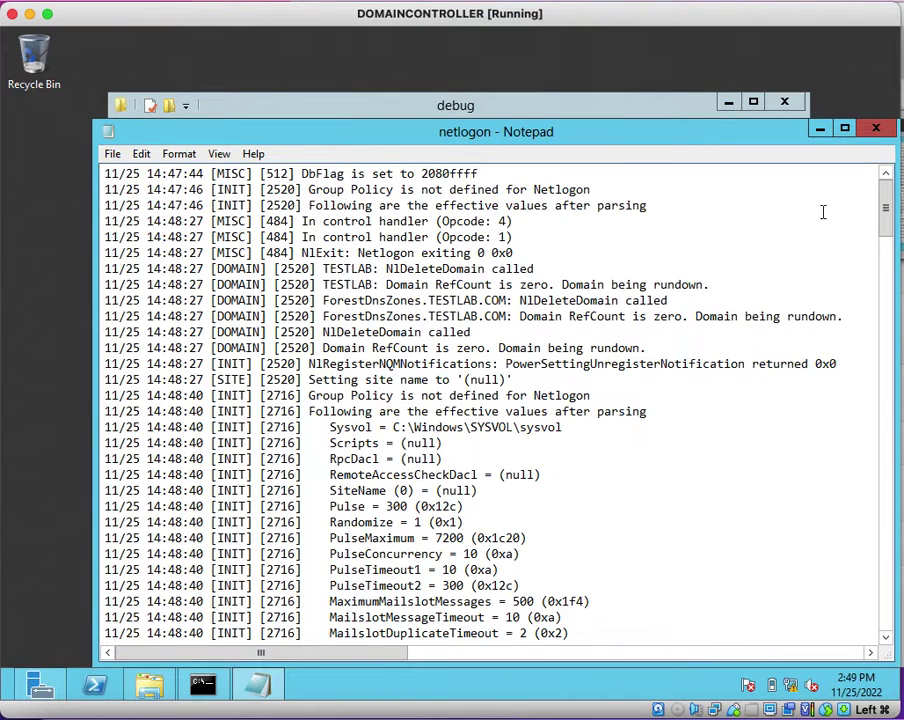
- Maximize Notepad, scroll to the latest netlogon.log entries, and bring up the log code reference screenshot
{"action": "left_click", "coordinate": [844, 129]}
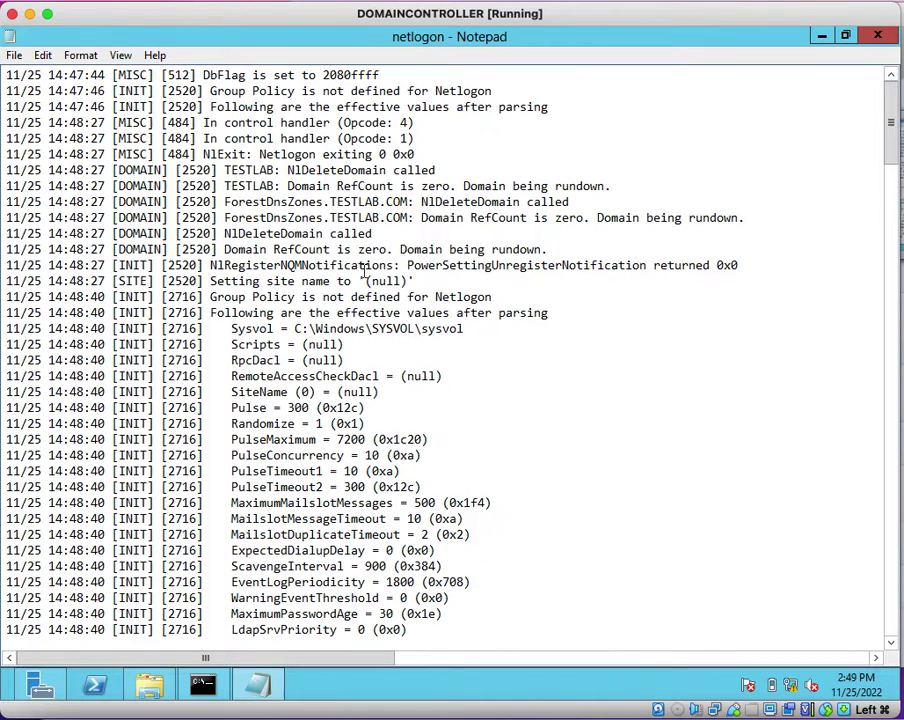
{"action": "scroll", "coordinate": [345, 150], "scroll_direction": "down", "scroll_amount": 1}
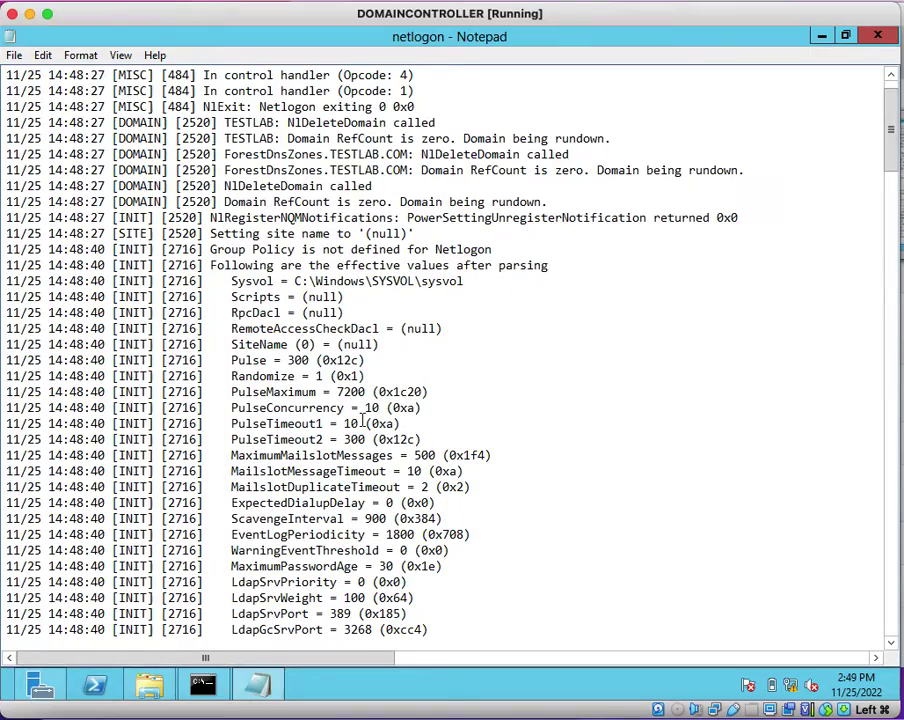
{"action": "scroll", "coordinate": [362, 422], "scroll_direction": "down", "scroll_amount": 5}
{"action": "scroll", "coordinate": [362, 420], "scroll_direction": "down", "scroll_amount": 20}
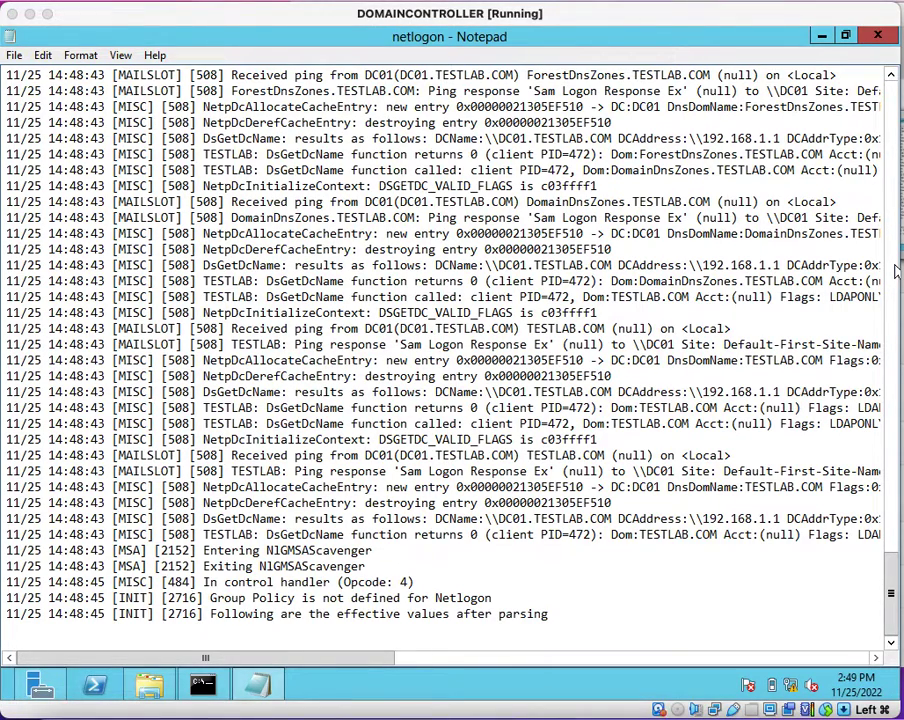
{"action": "key", "text": "super+Tab"}
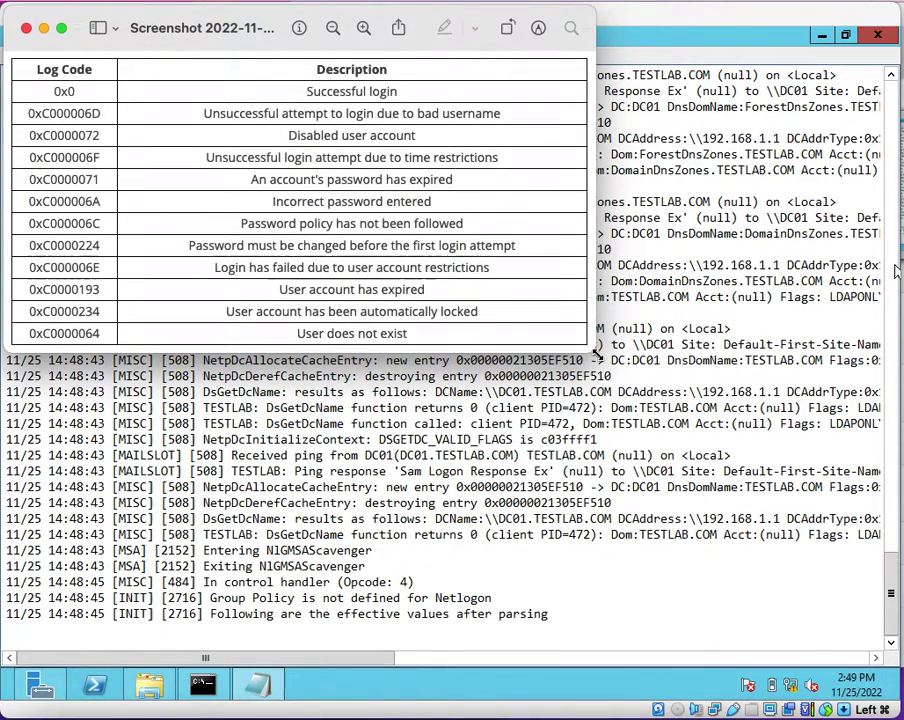
- Resize the Preview window larger so codes 0x0 through 0xC0000064 are readable
{"action": "left_click_drag", "start_coordinate": [596, 346], "coordinate": [886, 575]}
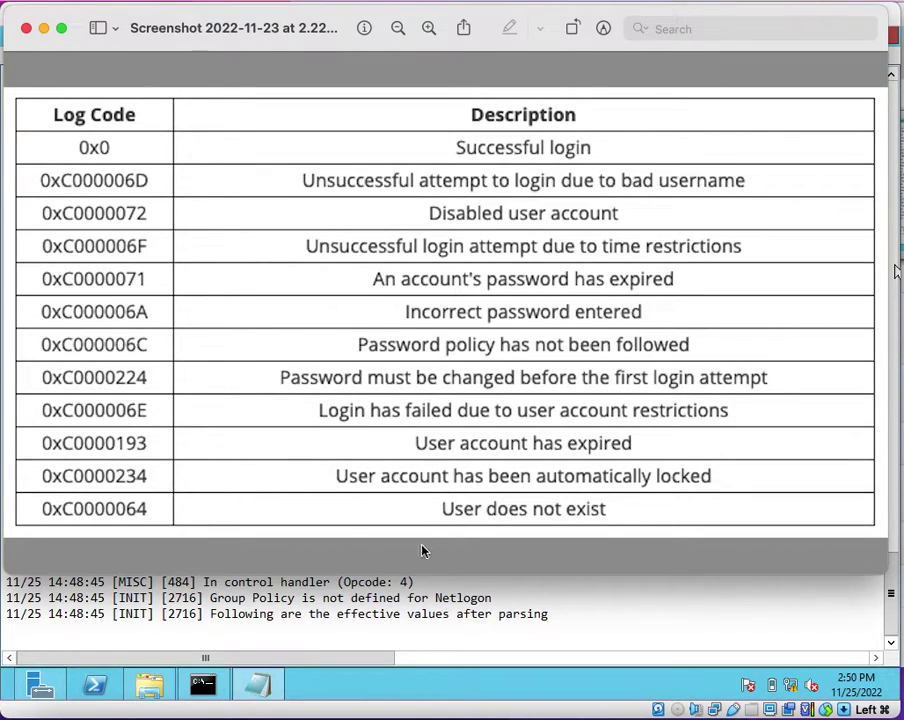
- Close the Preview reference table to get back to netlogon.log in Notepad
{"action": "left_click", "coordinate": [466, 594]}
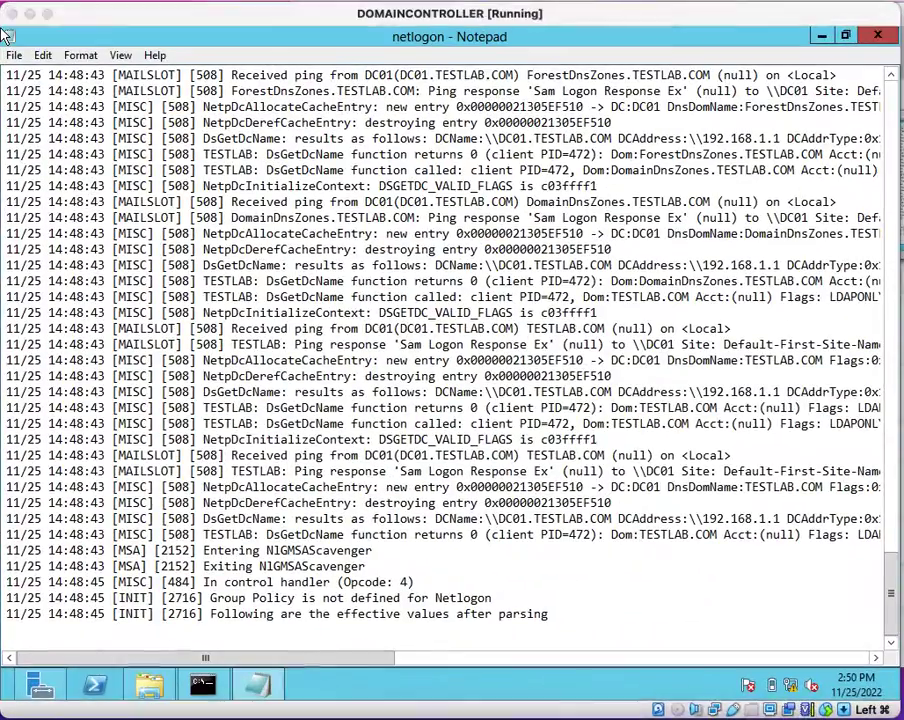
- Close Notepad and the debug folder window, and restore Command Prompt from the taskbar
{"action": "left_click", "coordinate": [877, 34]}
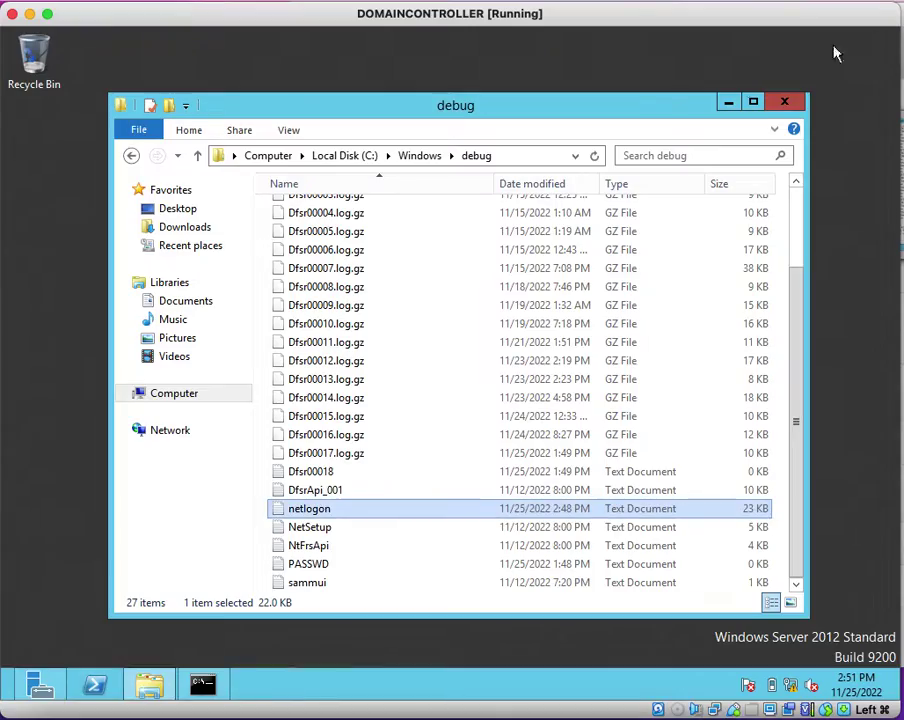
{"action": "left_click", "coordinate": [786, 104]}
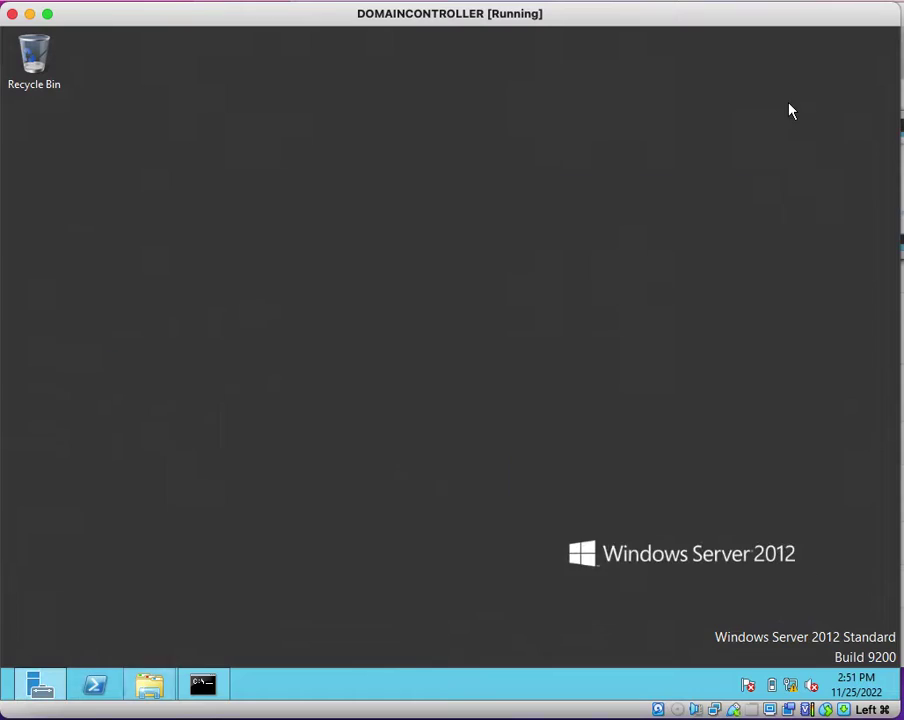
{"action": "left_click", "coordinate": [200, 686]}
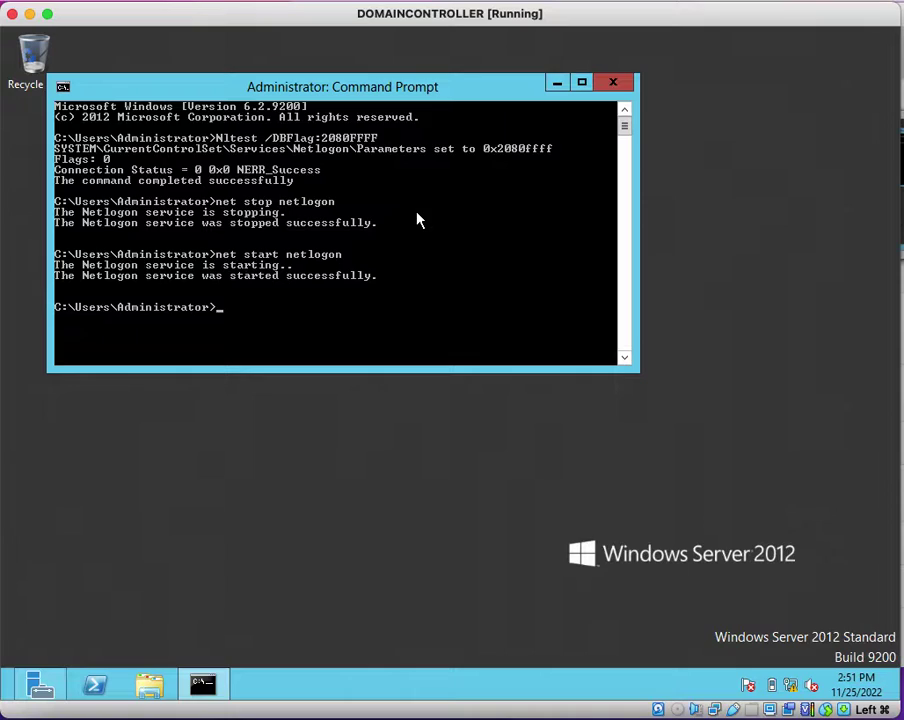
- Run nltest /DBFlag:0x0 to reset the Netlogon debug flag and disable logging
{"action": "scroll", "coordinate": [419, 220], "scroll_direction": "down", "scroll_amount": 1}
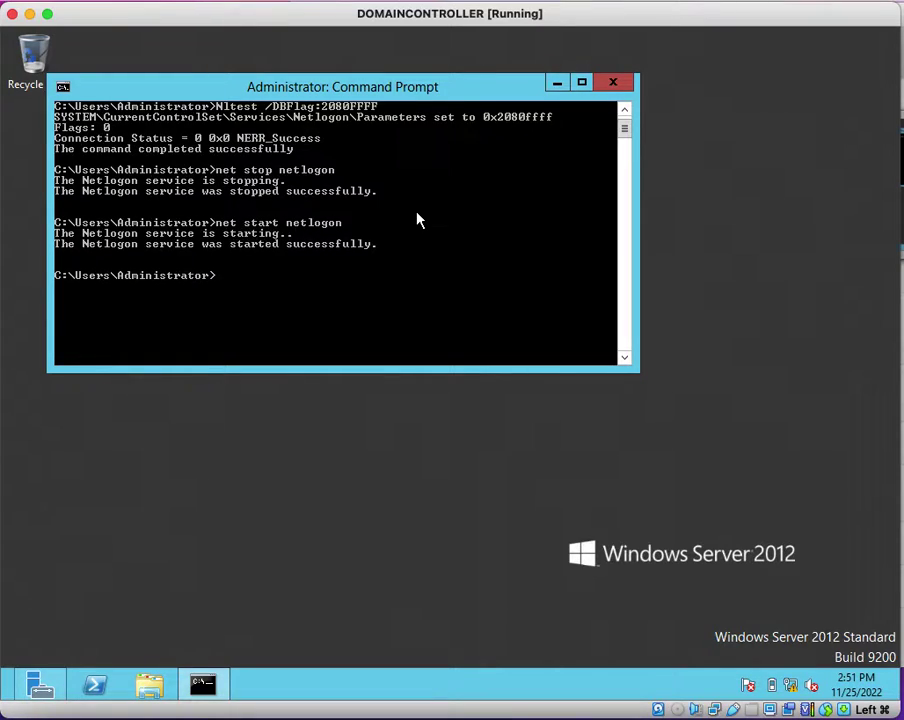
{"action": "type", "text": "nistrator>nltest /DBFLAG"}
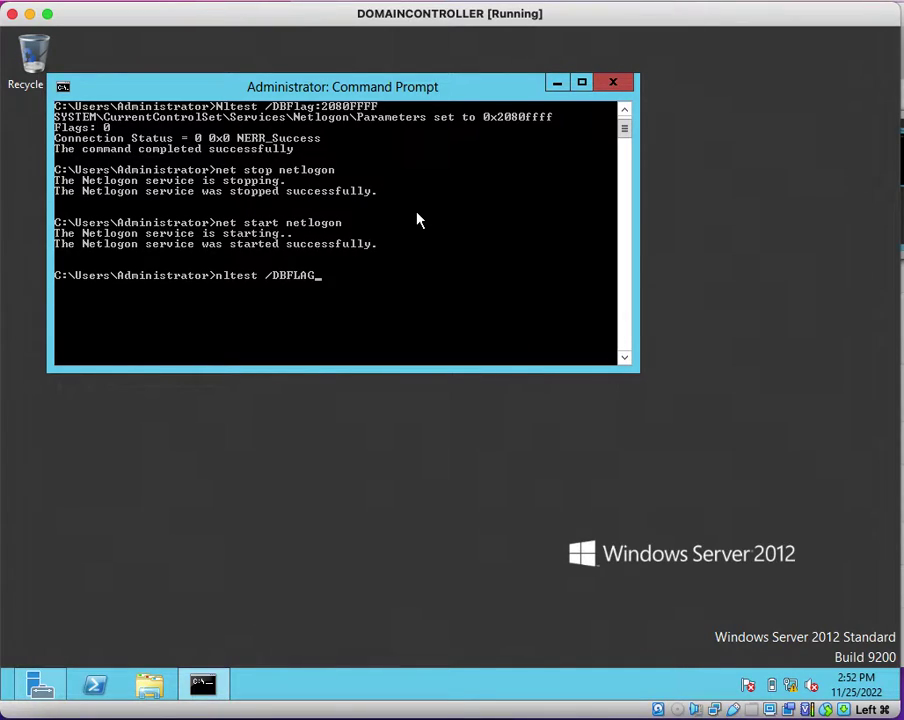
{"action": "key", "text": "BackSpace"}
{"action": "key", "text": "BackSpace"}
{"action": "key", "text": "BackSpace"}
{"action": "type", "text": "lag :0x0"}
{"action": "key", "text": "Return"}
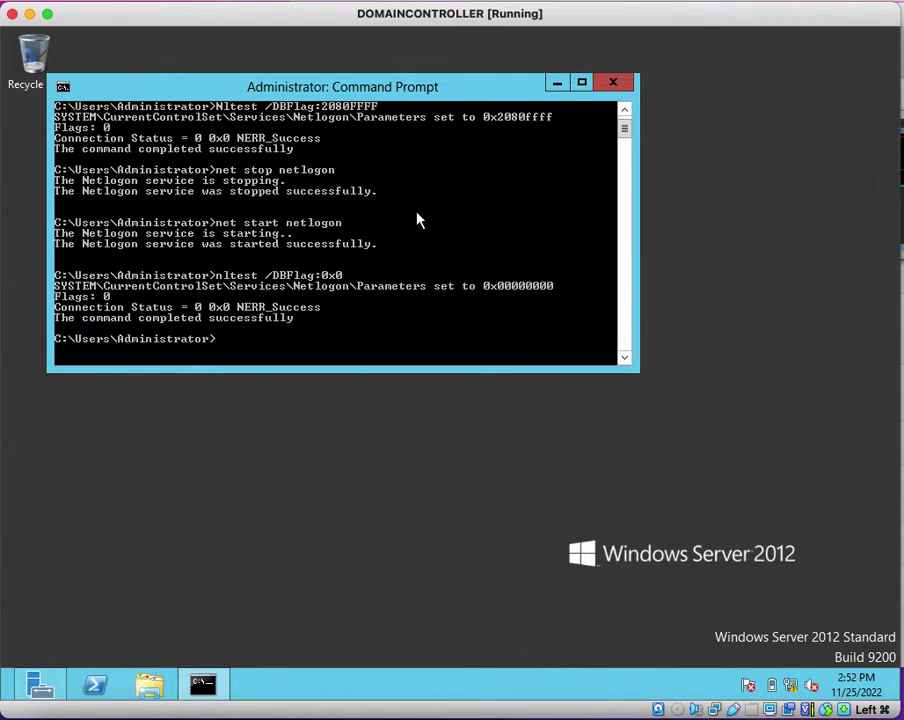